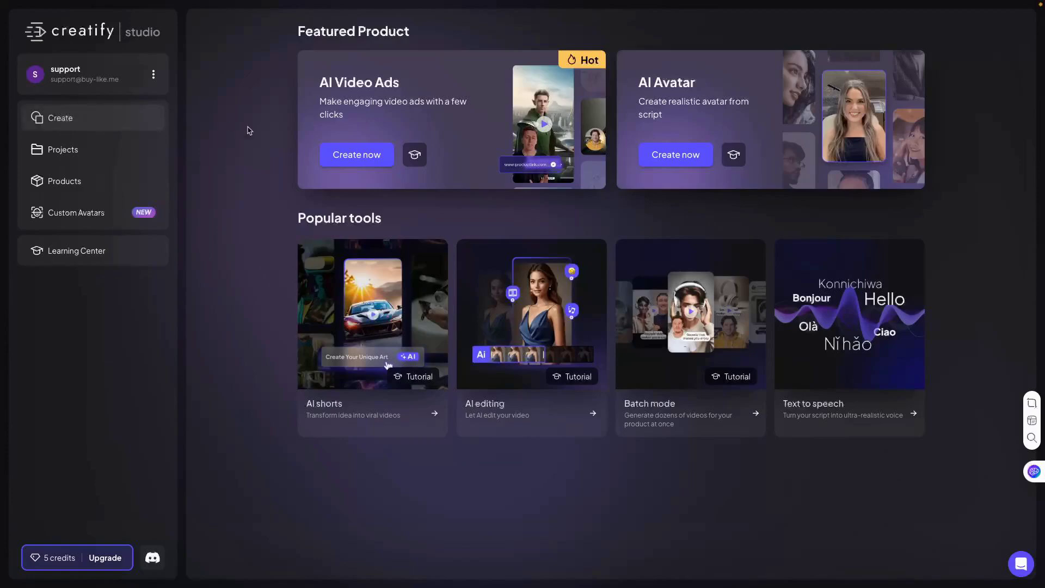
- Start an AI Video Ads project and analyze the Walmart product link for the OPI Wicked Nail Polish Duo Pack
{"action": "left_click", "coordinate": [357, 157]}
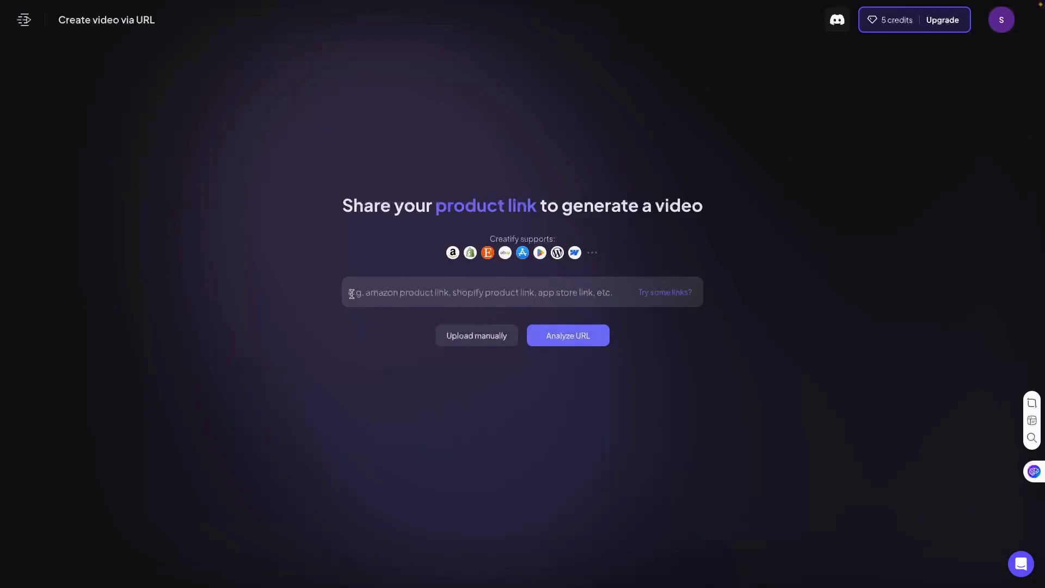
{"action": "left_click", "coordinate": [261, 23]}
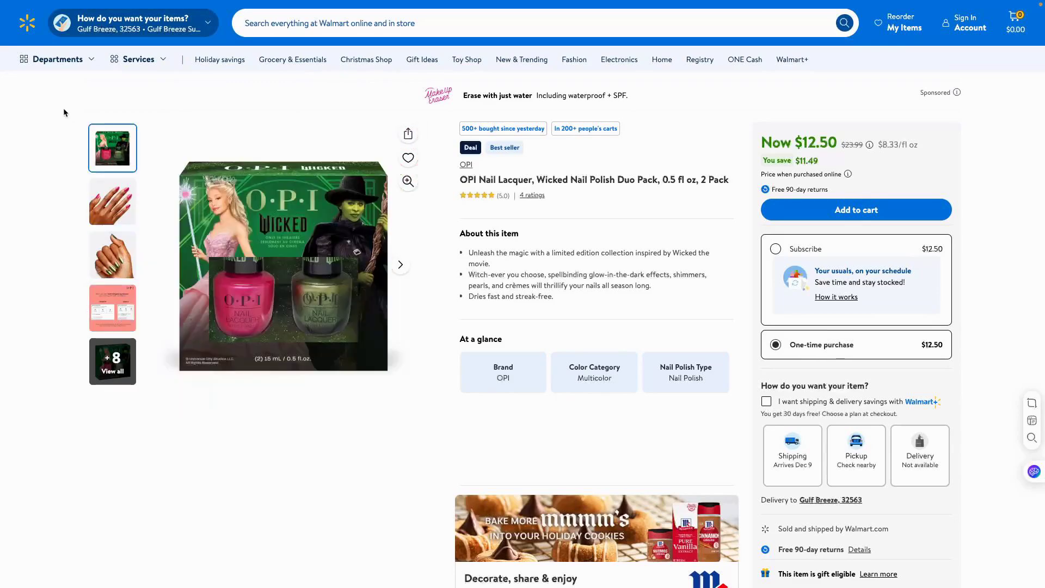
{"action": "mouse_move", "coordinate": [244, 3]}
{"action": "left_click", "coordinate": [258, 52]}
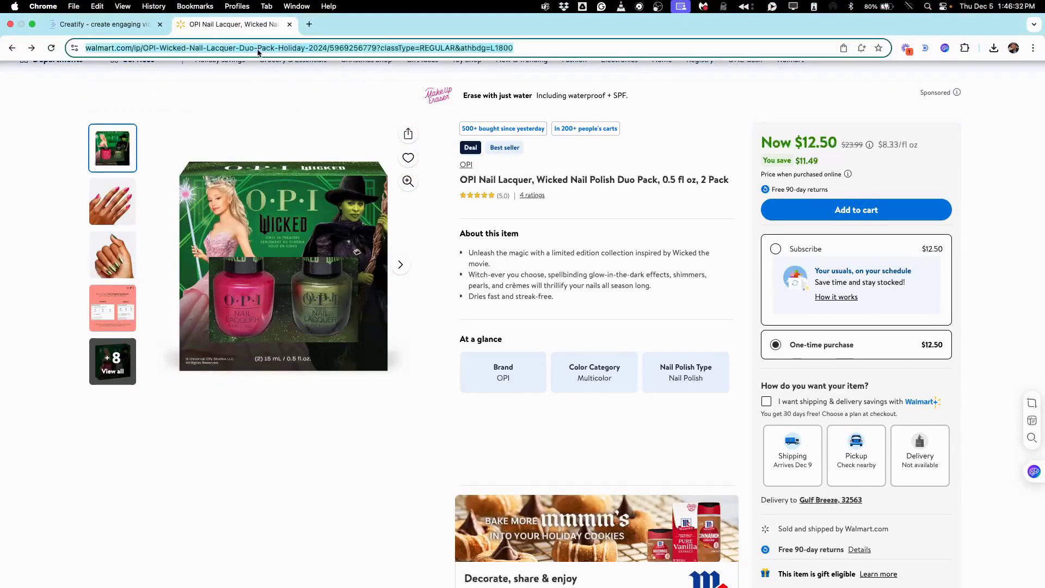
{"action": "left_click", "coordinate": [112, 26]}
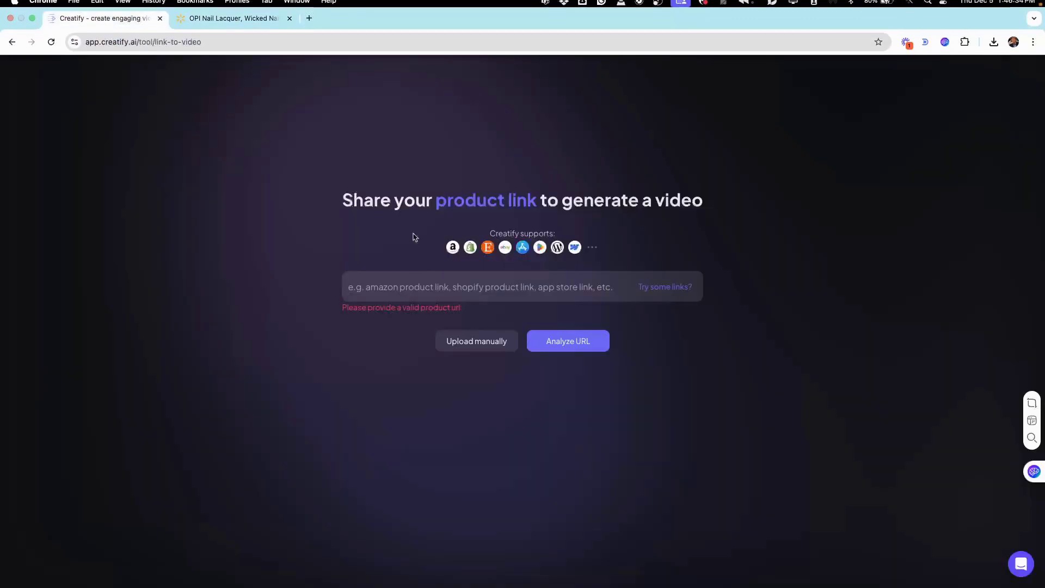
{"action": "left_click", "coordinate": [401, 290]}
{"action": "key", "text": "ctrl+v"}
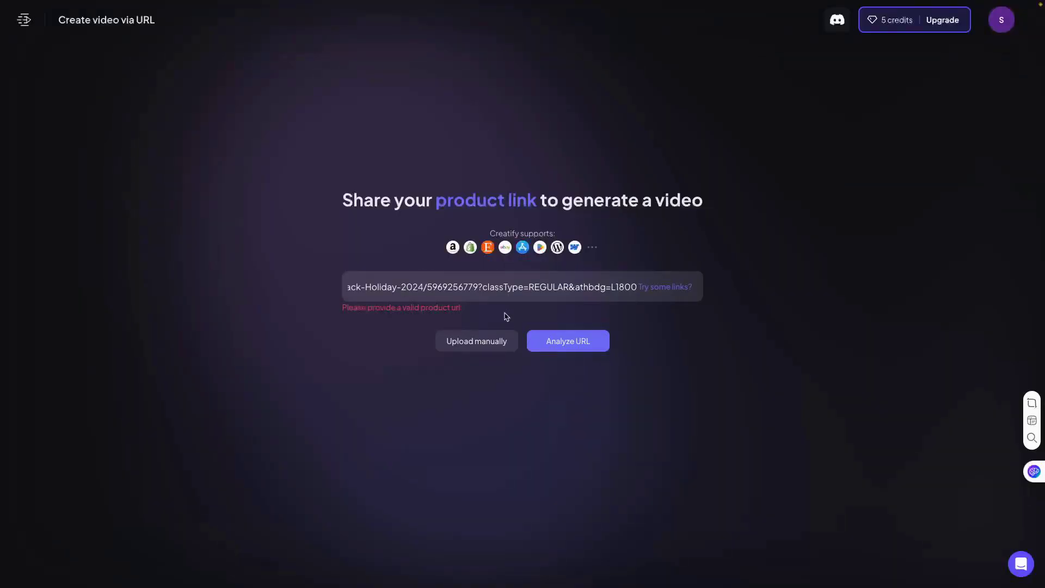
{"action": "left_click", "coordinate": [567, 345]}
- Upload front view.jpg, green hand.jpg, pink hand.jpg and two hands.jpg from the Instantly Create Pin-Perfect Video Ads folder as product assets
{"action": "left_click", "coordinate": [518, 340]}
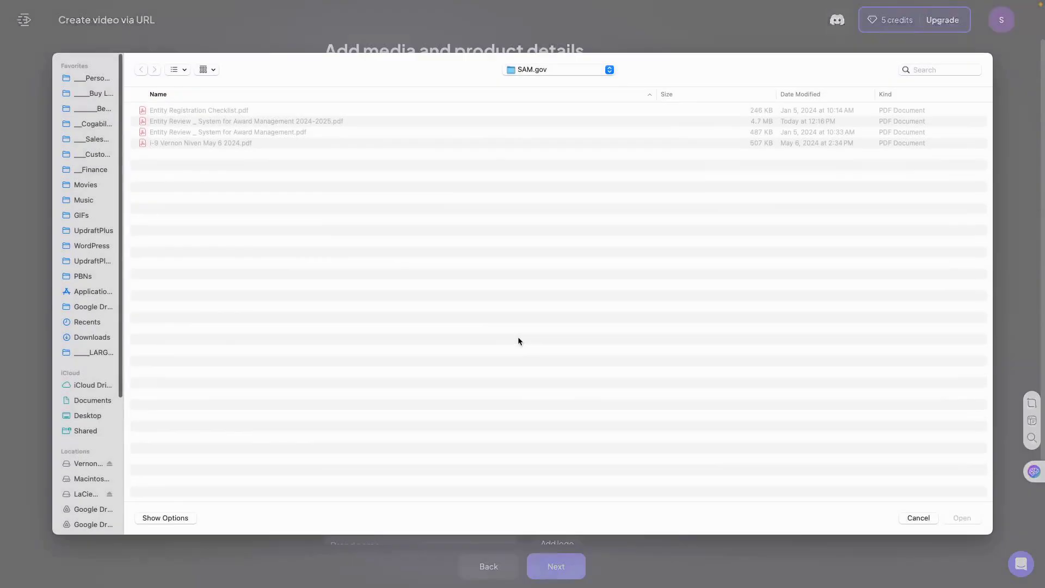
{"action": "left_click", "coordinate": [541, 70]}
{"action": "left_click", "coordinate": [542, 209]}
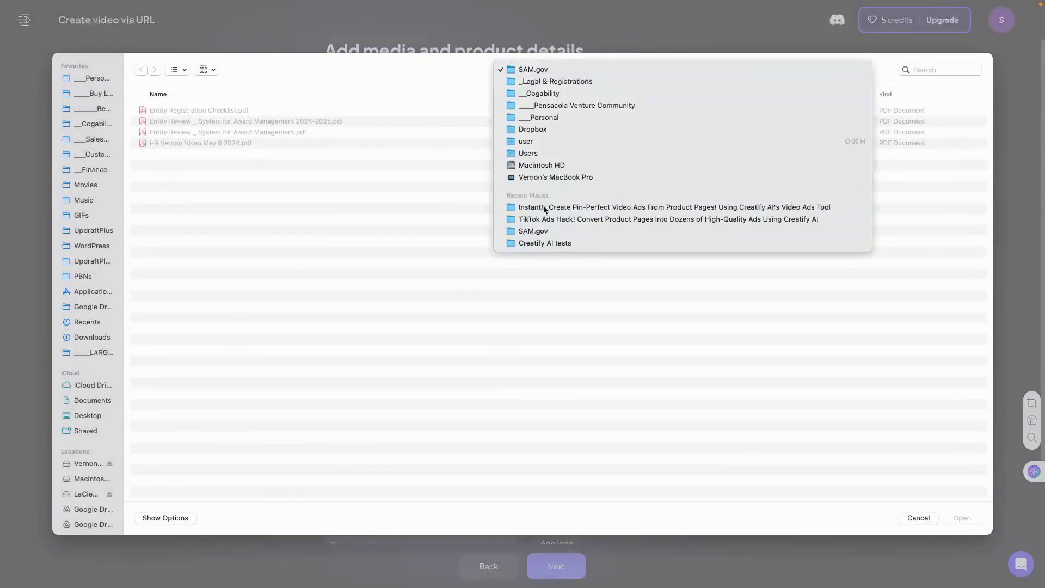
{"action": "left_click", "coordinate": [157, 177]}
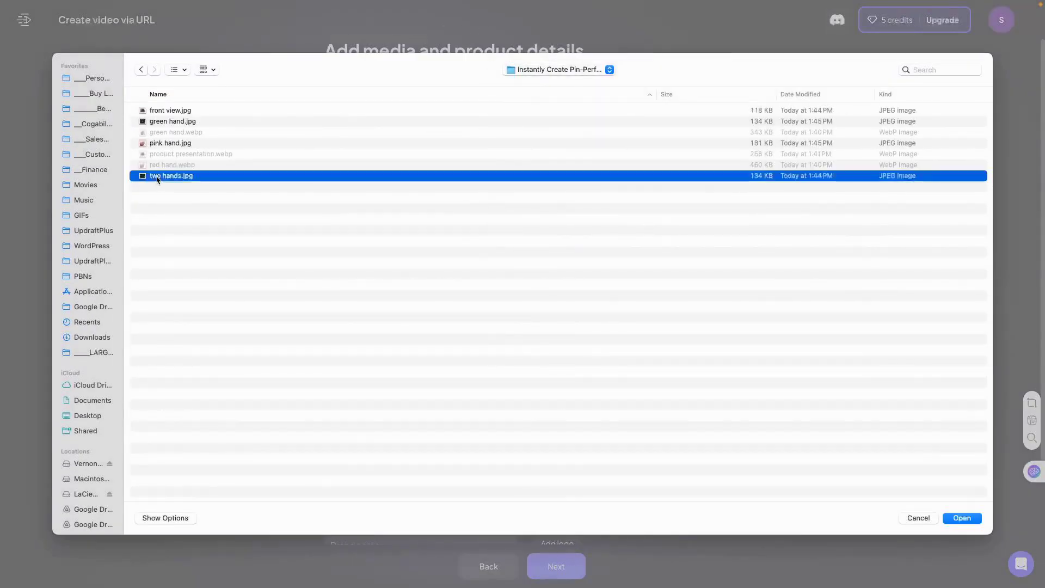
{"action": "left_click", "coordinate": [161, 145], "text": "super"}
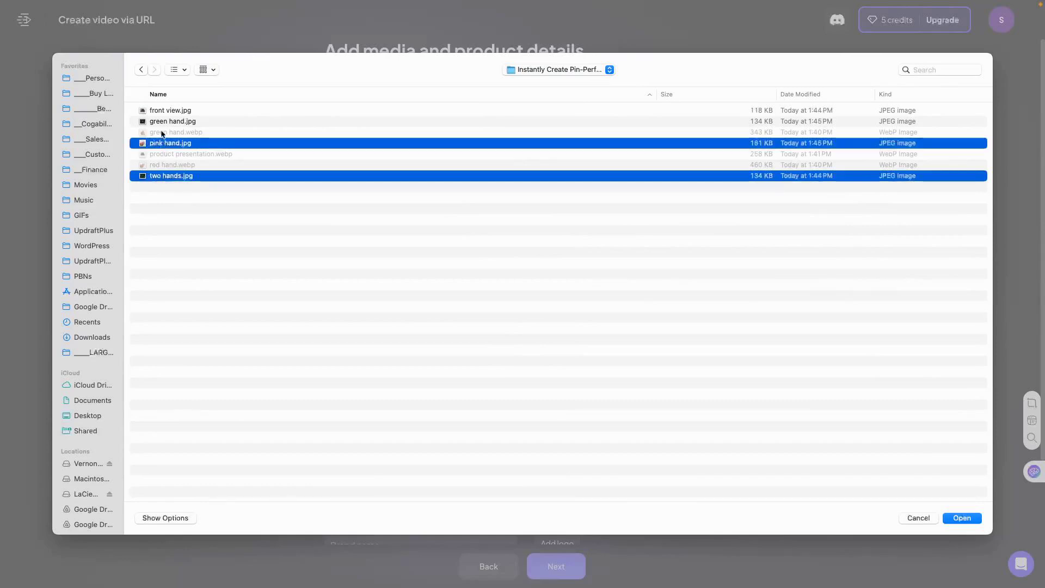
{"action": "left_click", "coordinate": [164, 123], "text": "super"}
{"action": "left_click", "coordinate": [165, 112], "text": "super"}
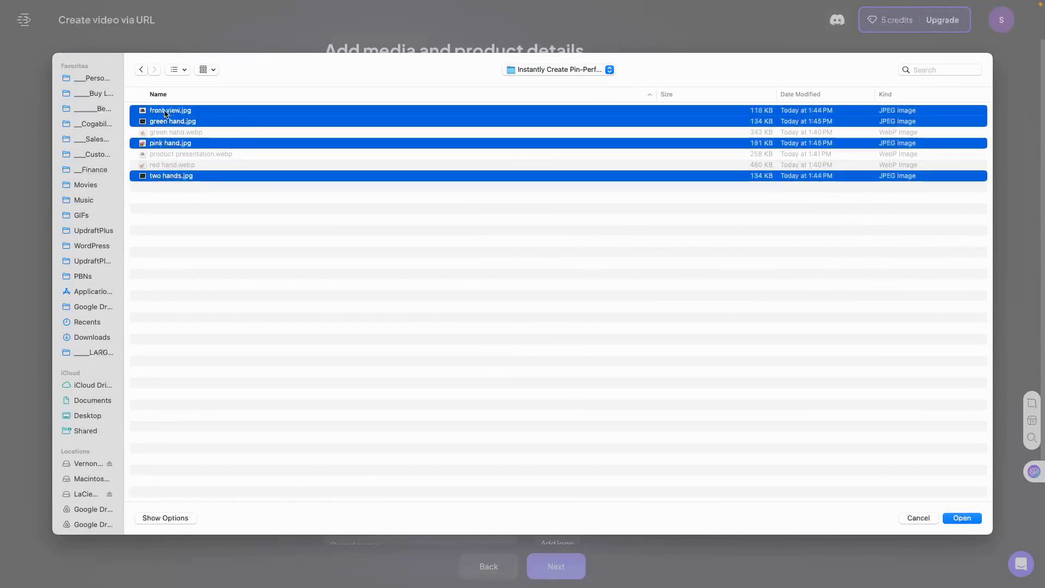
{"action": "left_click", "coordinate": [965, 519]}
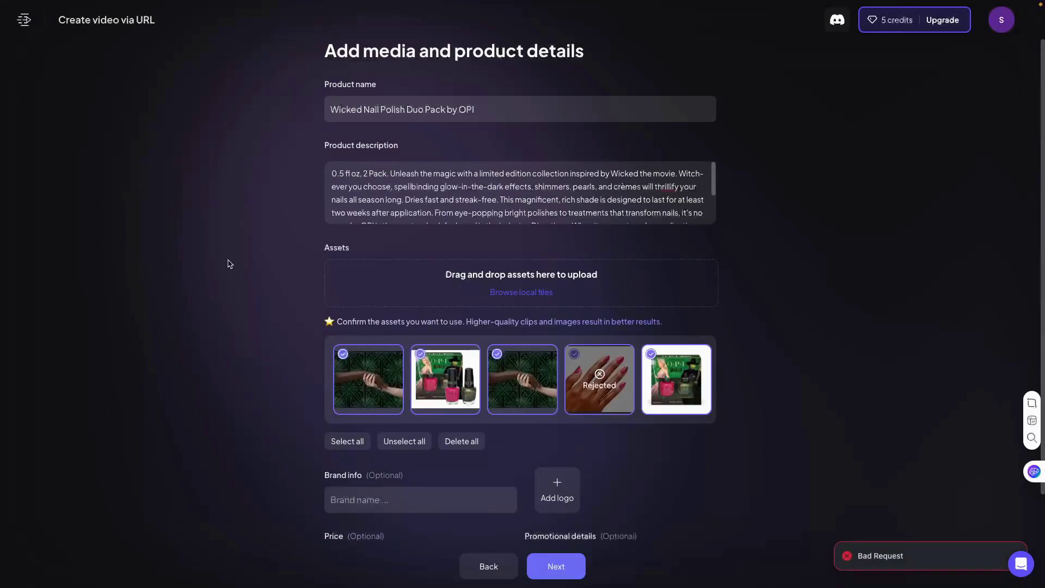
- Enter OPI as the brand name and switch to the Walmart product page to look up the price
{"action": "scroll", "coordinate": [270, 280], "scroll_direction": "down", "scroll_amount": 1}
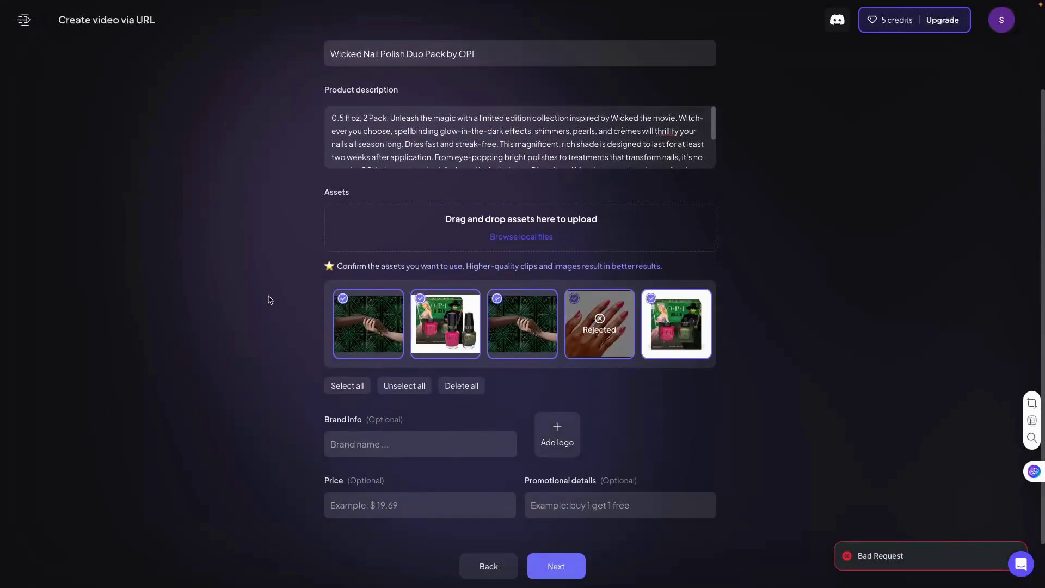
{"action": "left_click", "coordinate": [340, 443]}
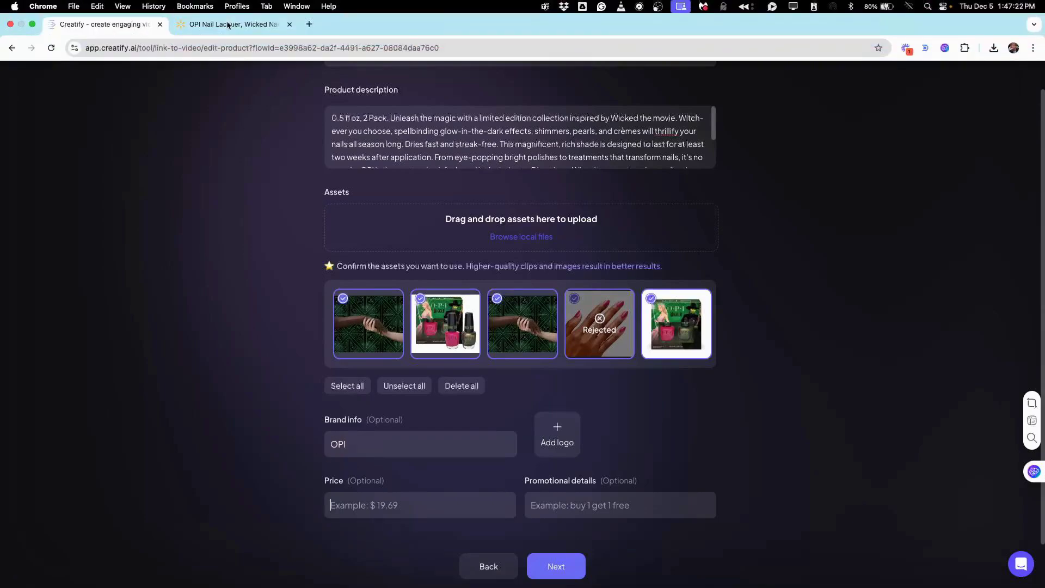
{"action": "left_click", "coordinate": [229, 25]}
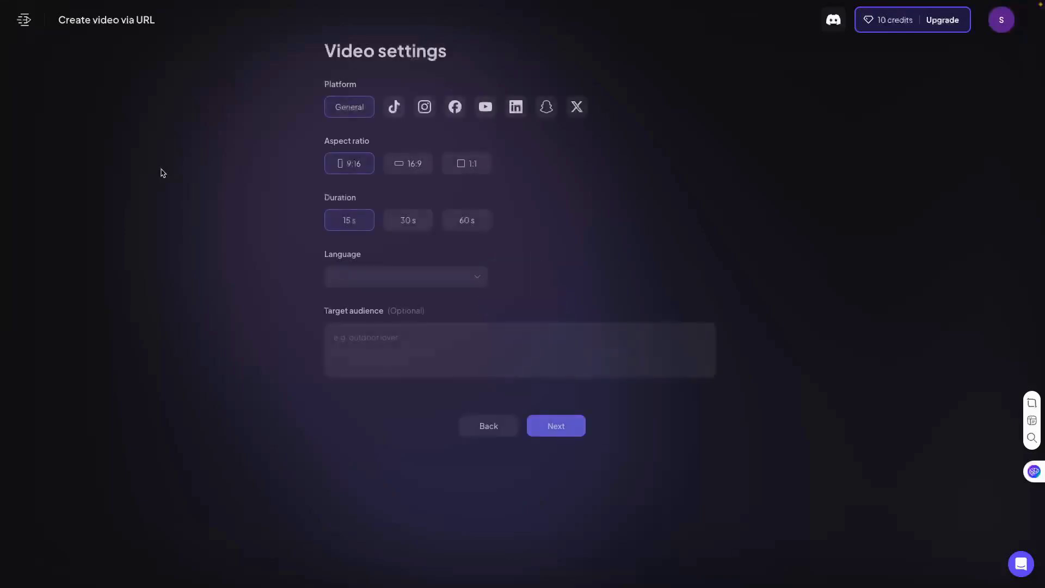
- Set the video platform to TikTok and open the target audience description for editing
{"action": "left_click", "coordinate": [395, 108]}
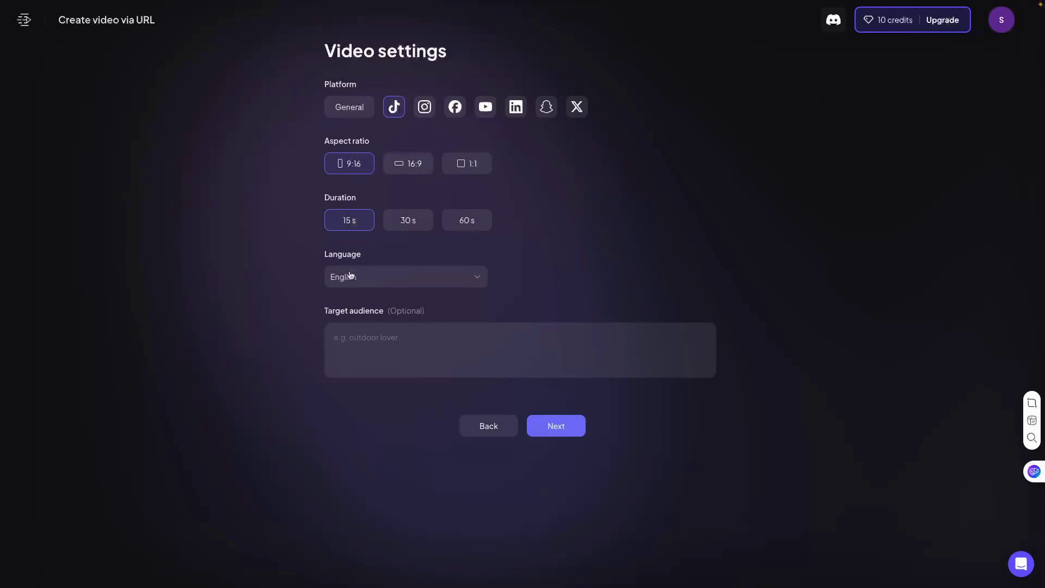
{"action": "left_click", "coordinate": [345, 345]}
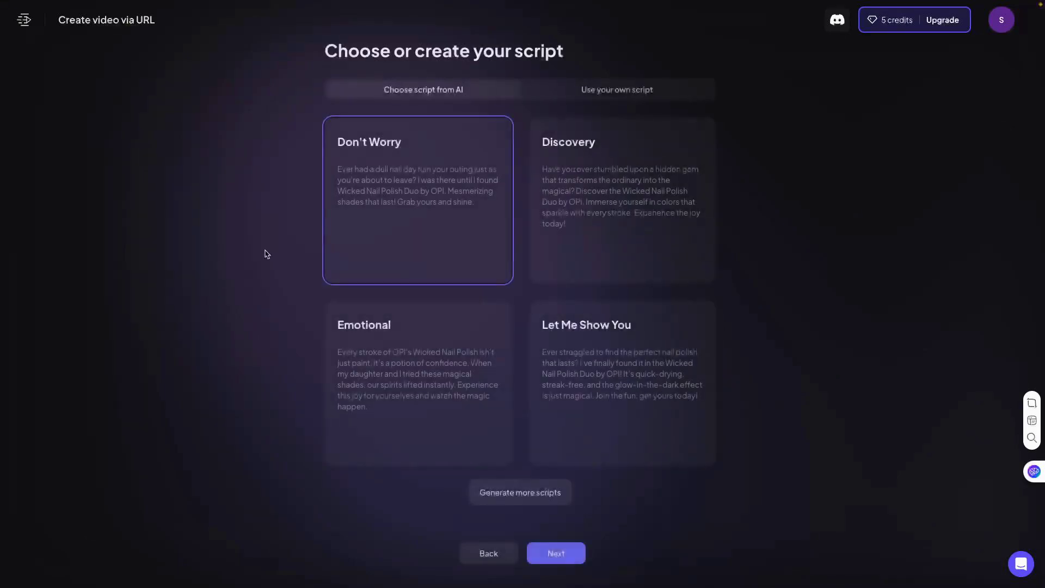
- Review the four AI-written scripts and generate more script options for the nail polish ad
{"action": "mouse_move", "coordinate": [366, 229]}
{"action": "mouse_move", "coordinate": [602, 205]}
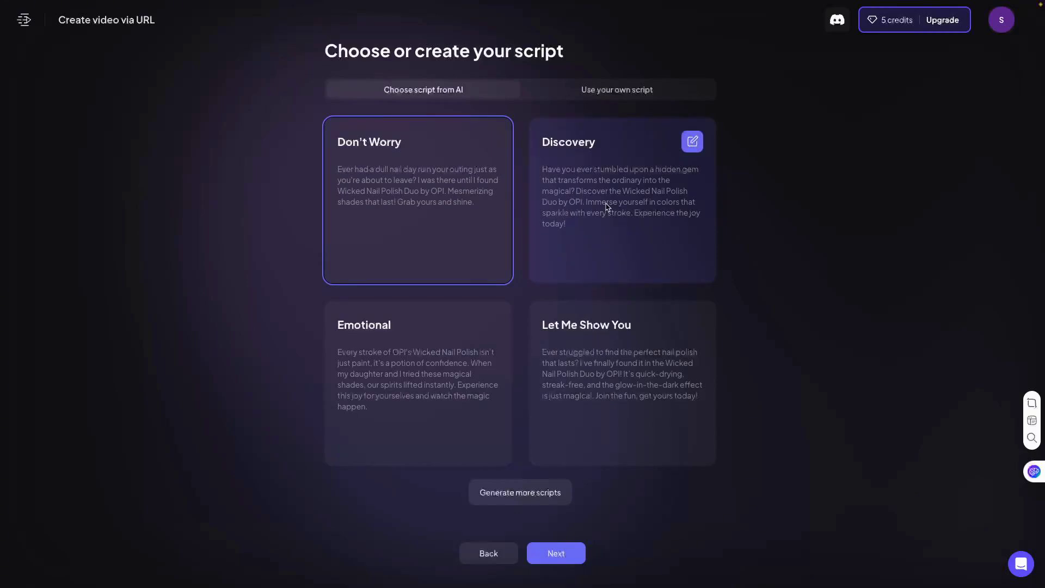
{"action": "mouse_move", "coordinate": [411, 429]}
{"action": "mouse_move", "coordinate": [622, 402]}
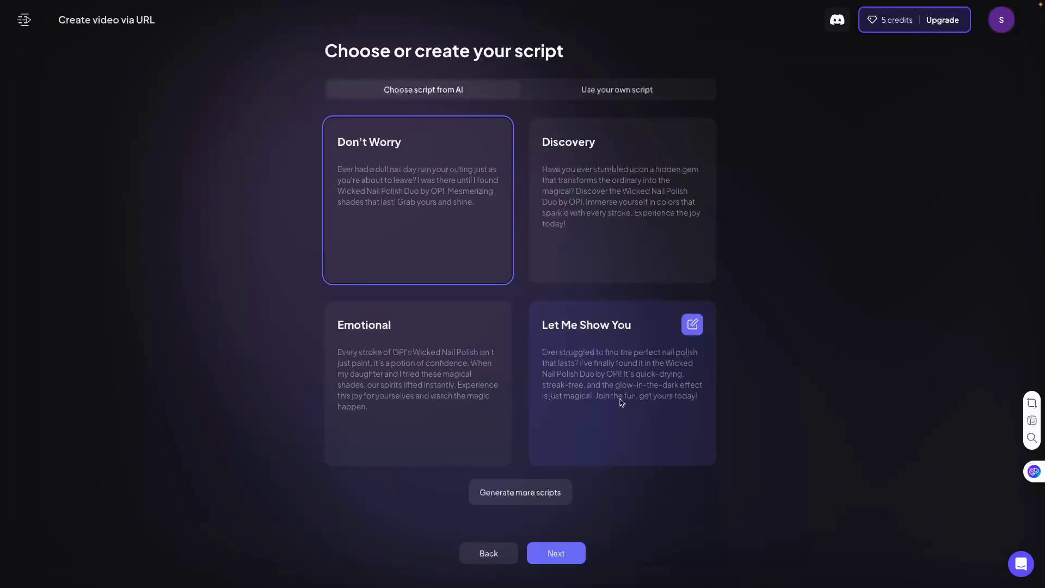
{"action": "left_click", "coordinate": [519, 492]}
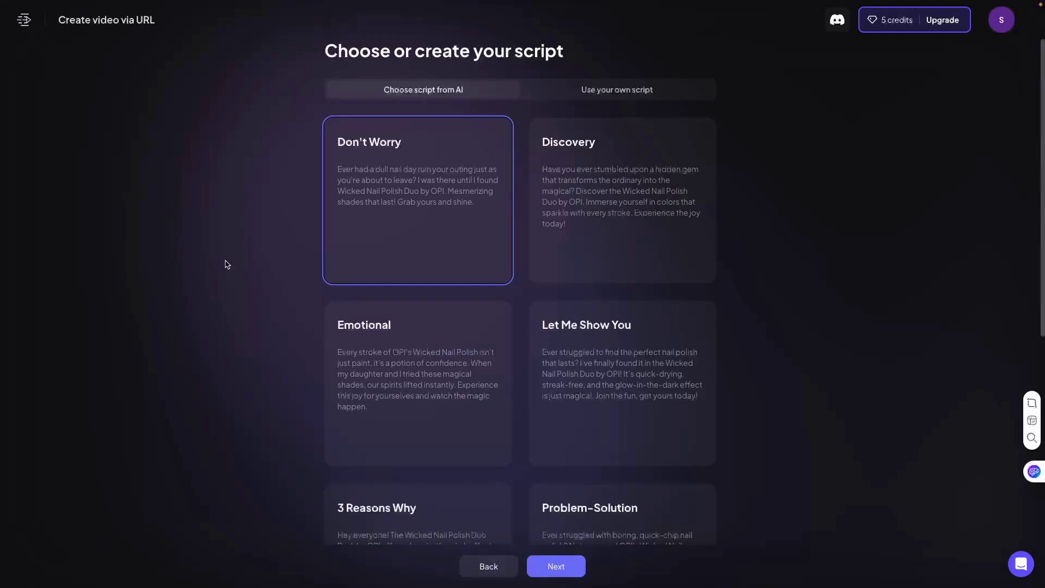
{"action": "scroll", "coordinate": [265, 284], "scroll_direction": "down", "scroll_amount": 5}
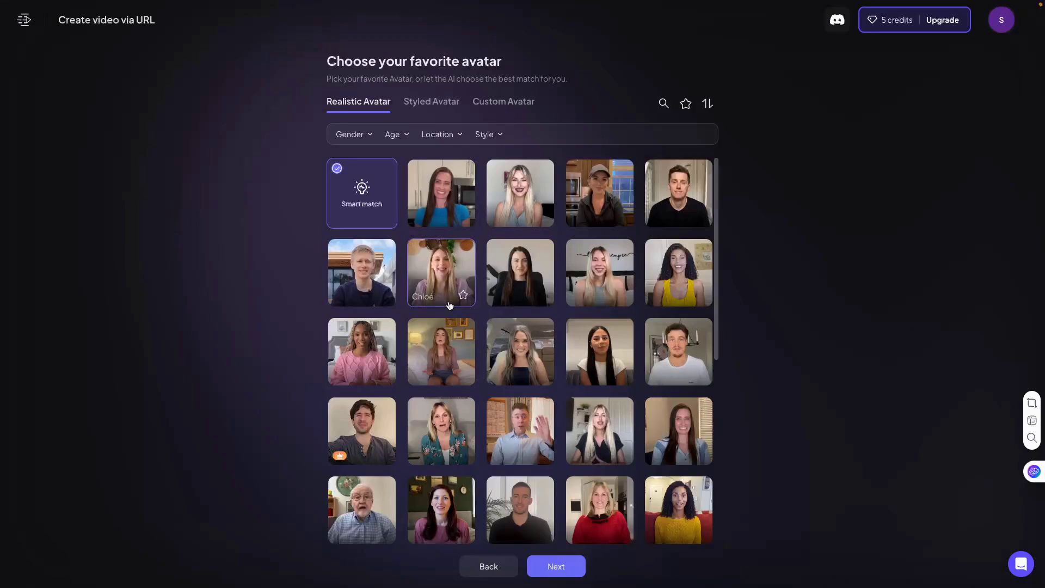
- Choose the Chloe realistic avatar and filter the voice library to female voices
{"action": "left_click", "coordinate": [453, 261]}
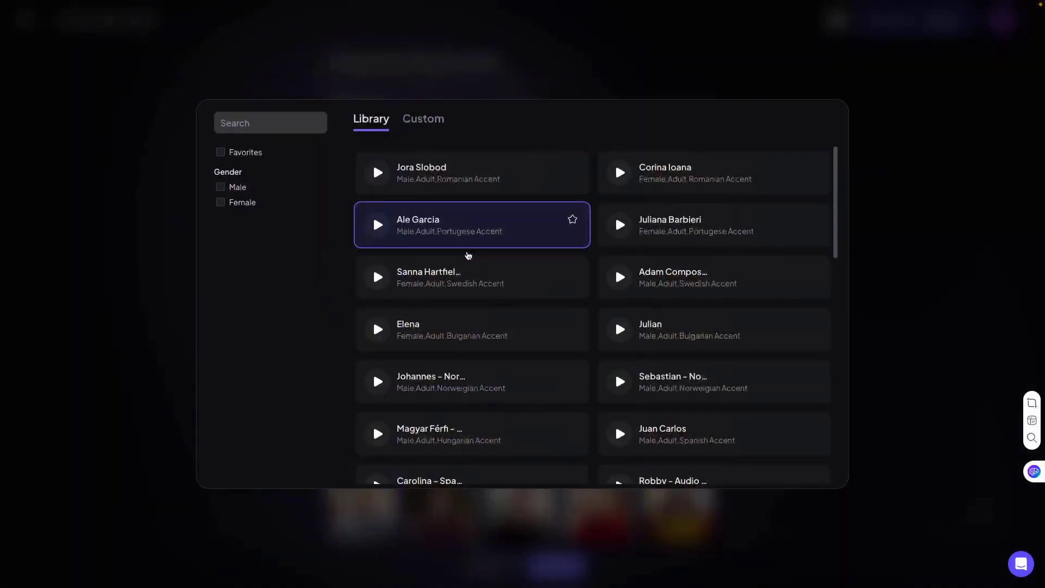
{"action": "left_click", "coordinate": [220, 203]}
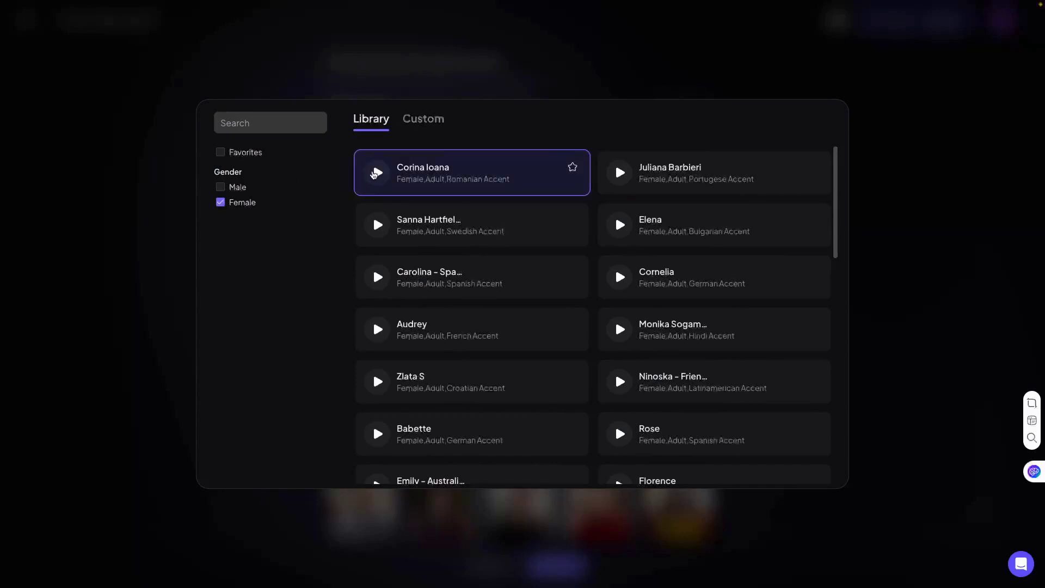
- Preview the first Romanian, Swedish and Spanish accent female voices in the library
{"action": "left_click", "coordinate": [375, 174]}
{"action": "left_click", "coordinate": [374, 175]}
{"action": "left_click", "coordinate": [379, 229]}
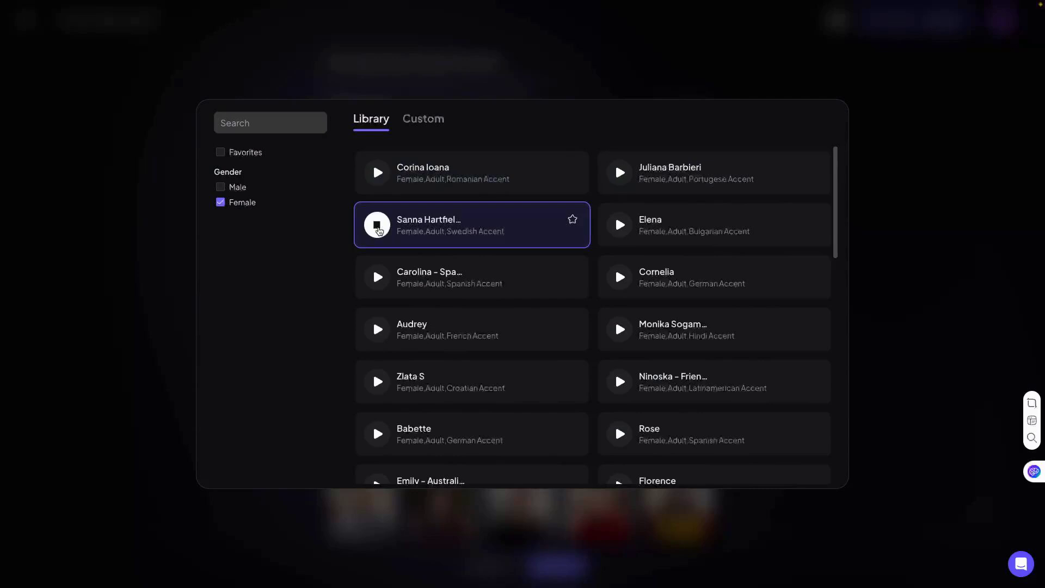
{"action": "left_click", "coordinate": [379, 231]}
{"action": "left_click", "coordinate": [381, 281]}
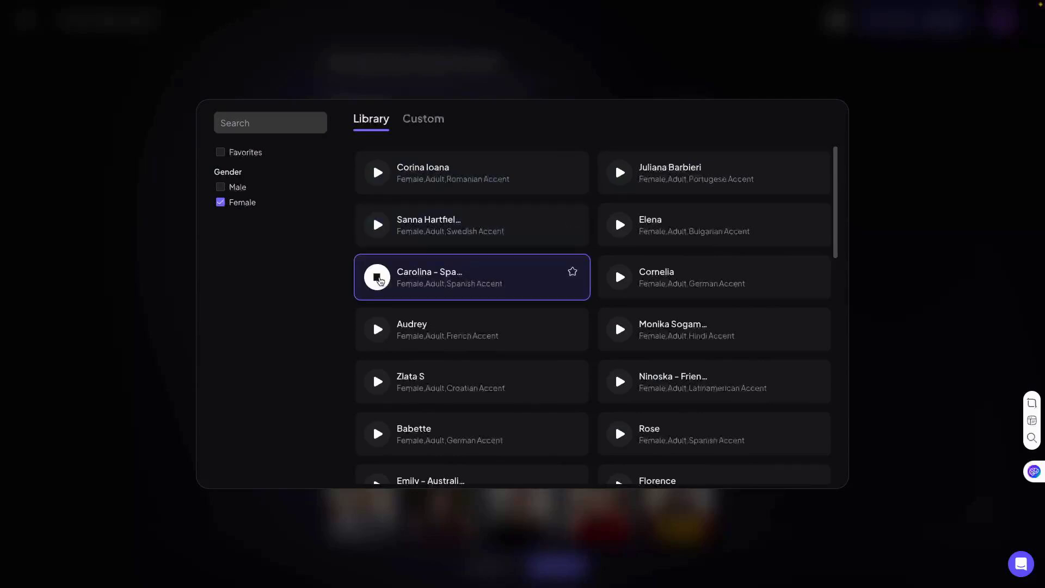
{"action": "left_click", "coordinate": [381, 281]}
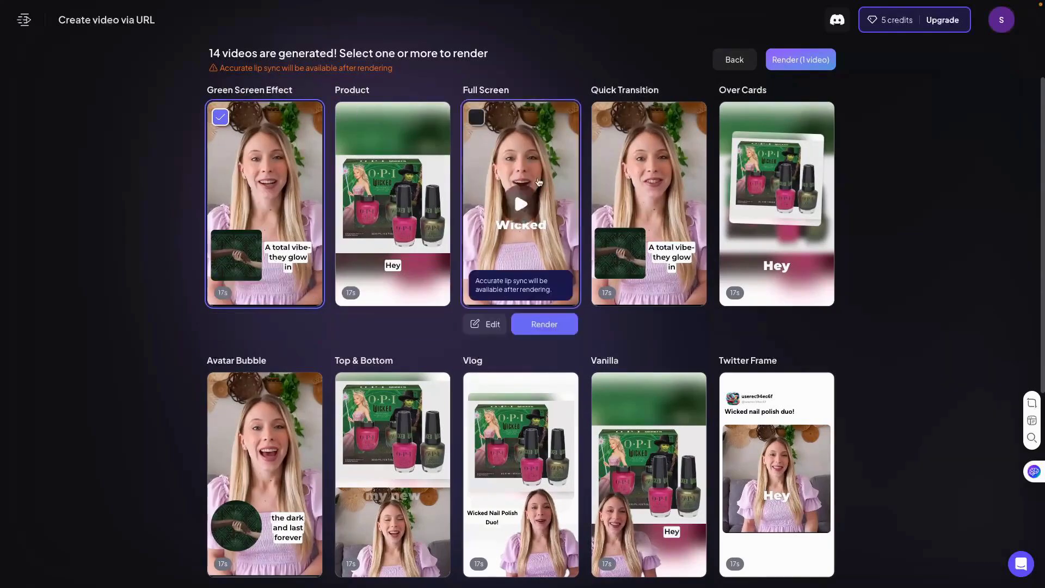
- Preview the Full Screen, Over Cards, Quick Transition and Green Screen Effect versions of the generated video
{"action": "left_click", "coordinate": [518, 203]}
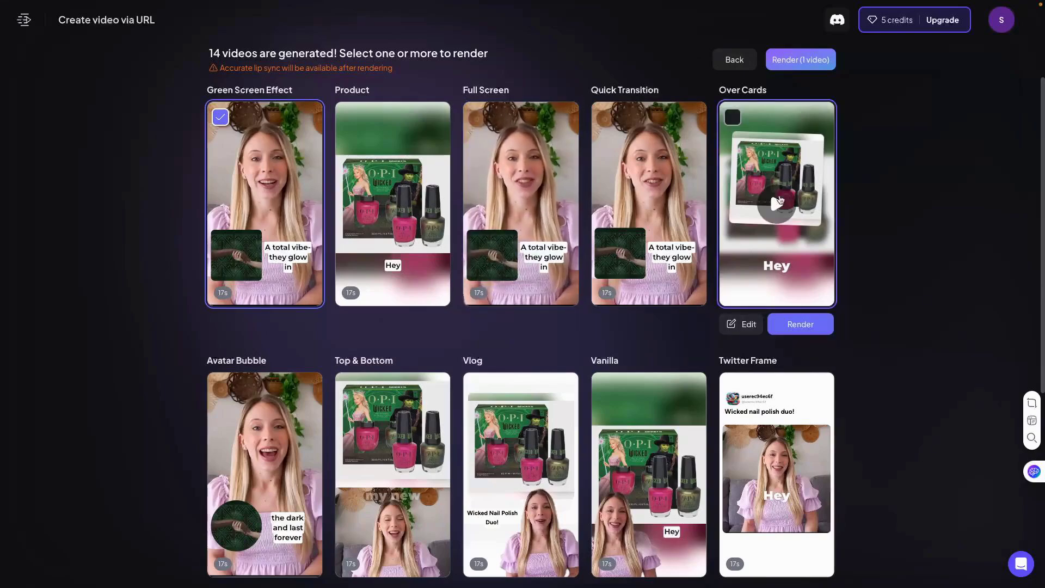
{"action": "left_click", "coordinate": [781, 204]}
{"action": "left_click", "coordinate": [649, 198]}
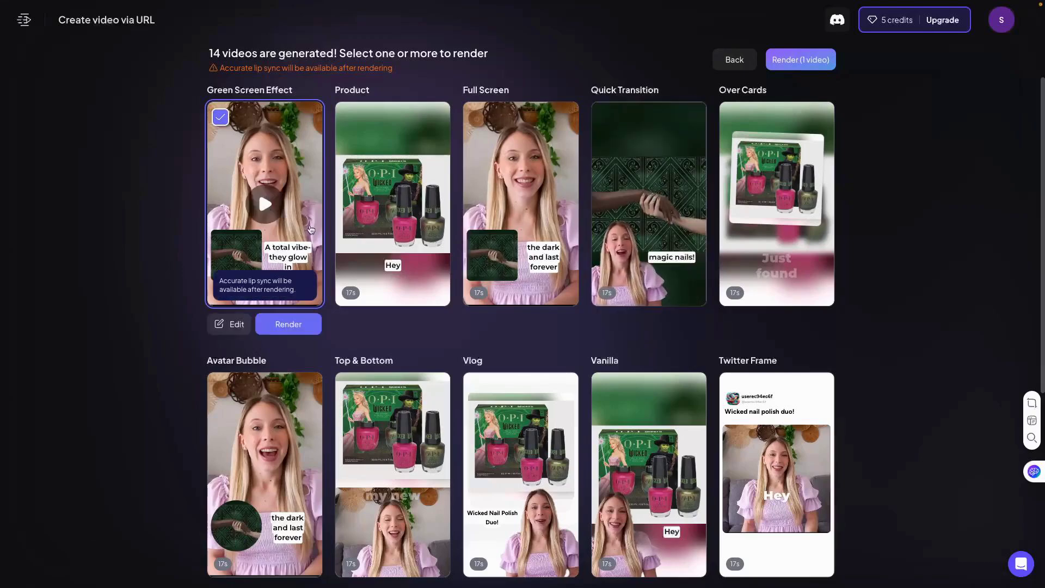
{"action": "left_click", "coordinate": [243, 198]}
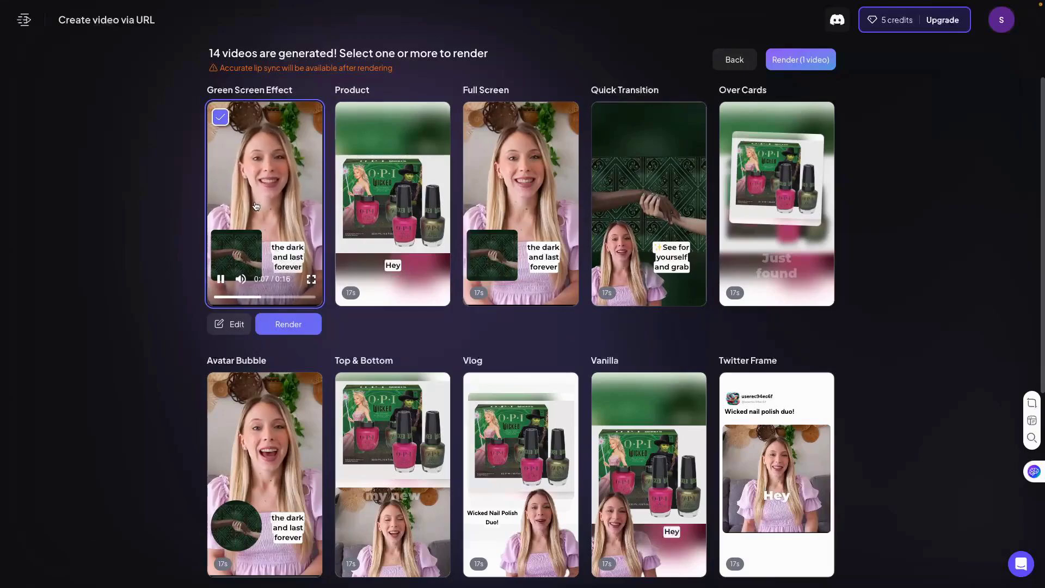
{"action": "left_click", "coordinate": [217, 296]}
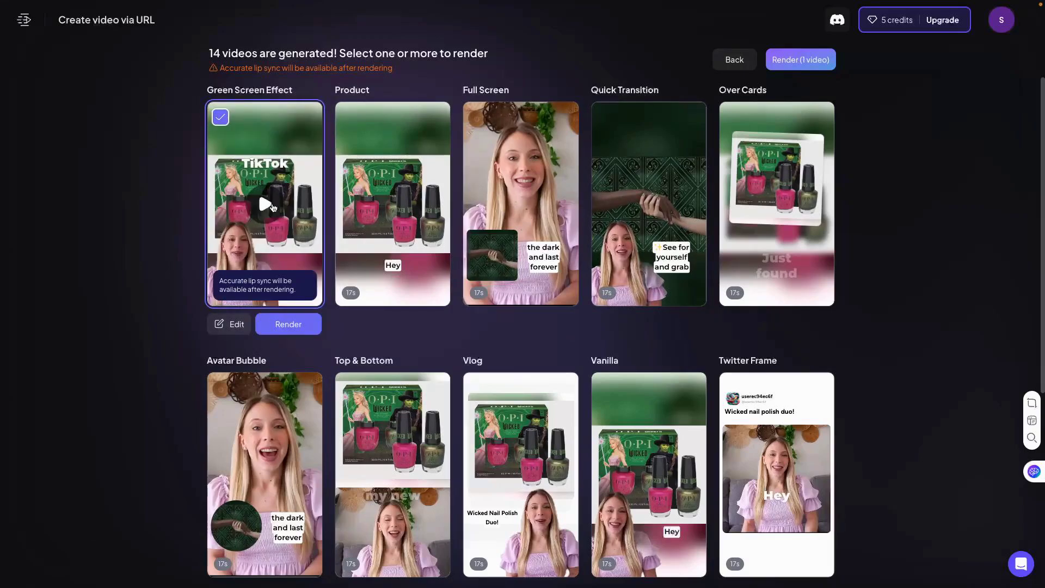
{"action": "left_click", "coordinate": [272, 204]}
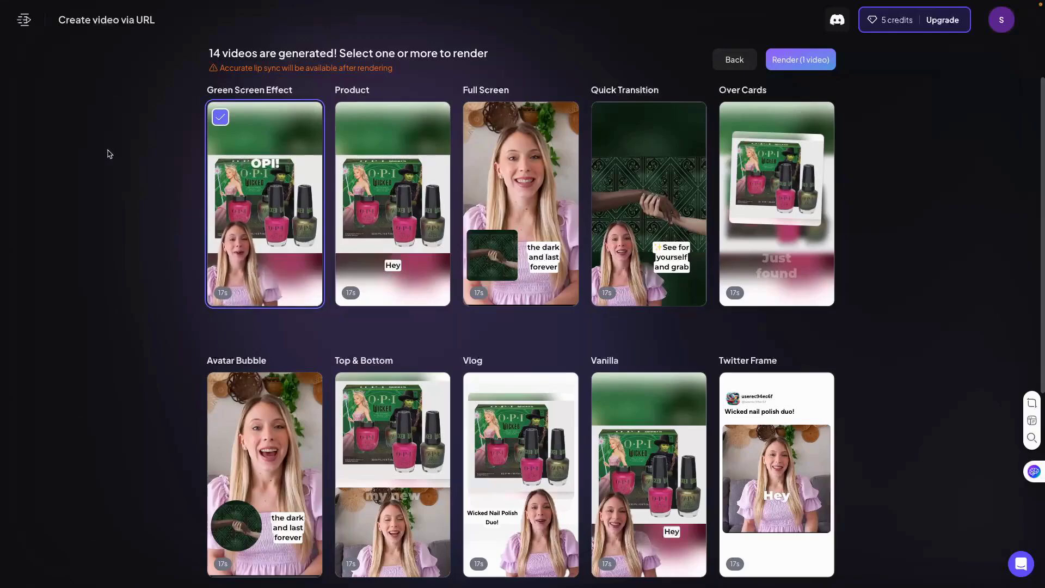
{"action": "left_click", "coordinate": [257, 222]}
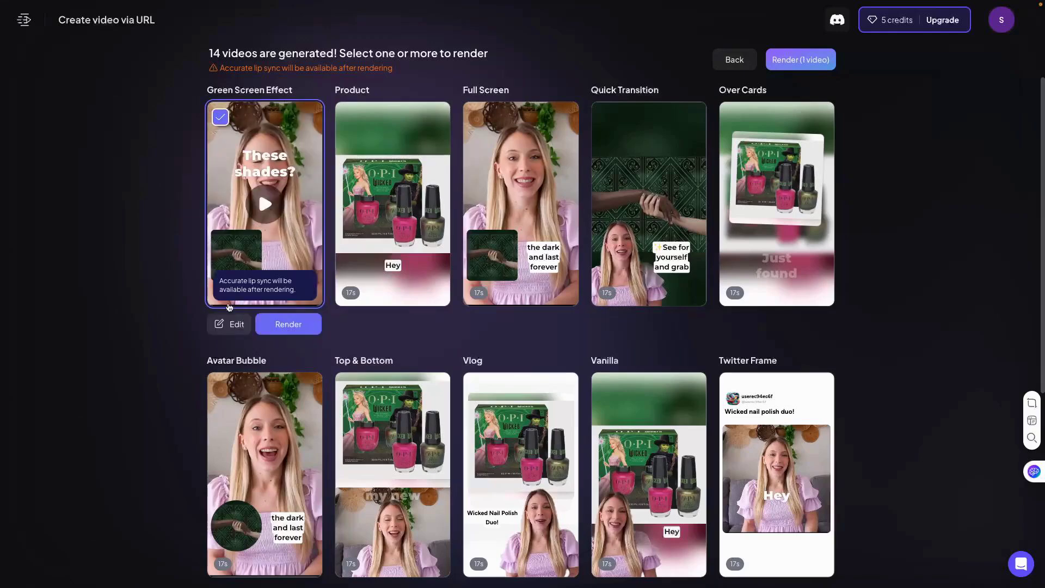
- Open the Green Screen Effect video for editing and play it from the start
{"action": "left_click", "coordinate": [229, 324]}
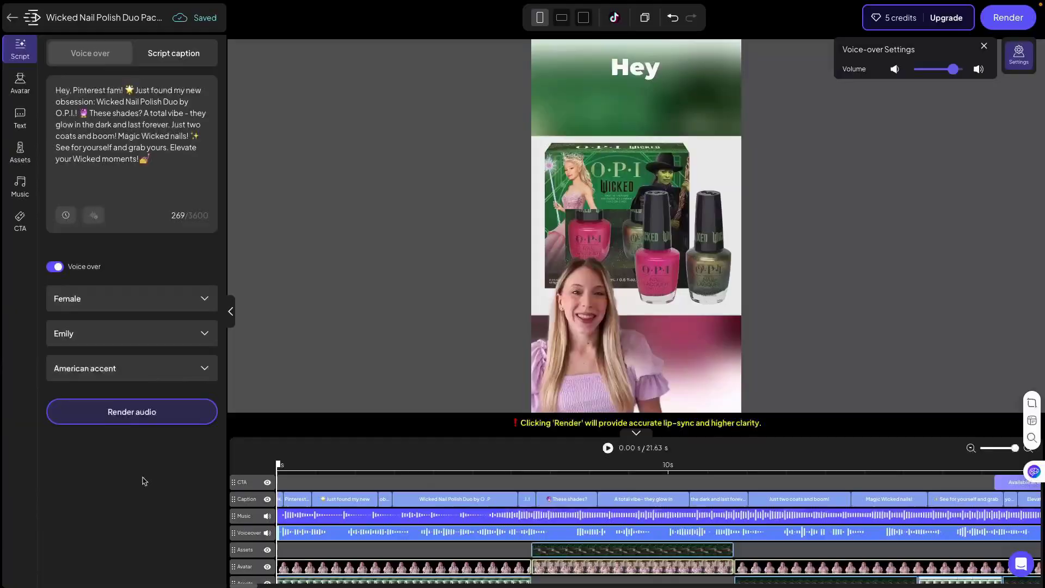
{"action": "left_click", "coordinate": [612, 450]}
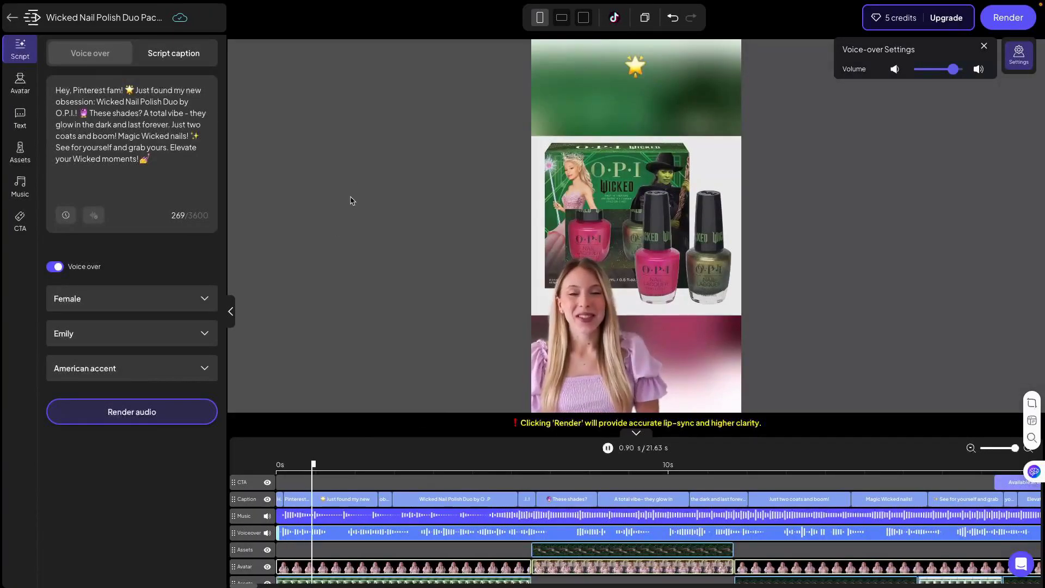